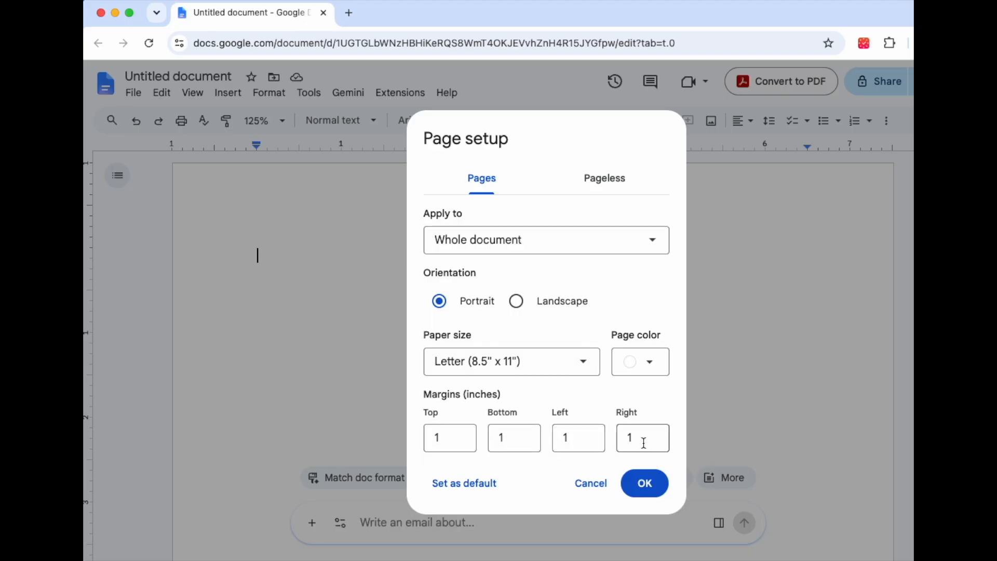
# - Apply the whole-document page setup with 1-inch margins on all sides and set the line spacing to double
pyautogui.click(652, 494)
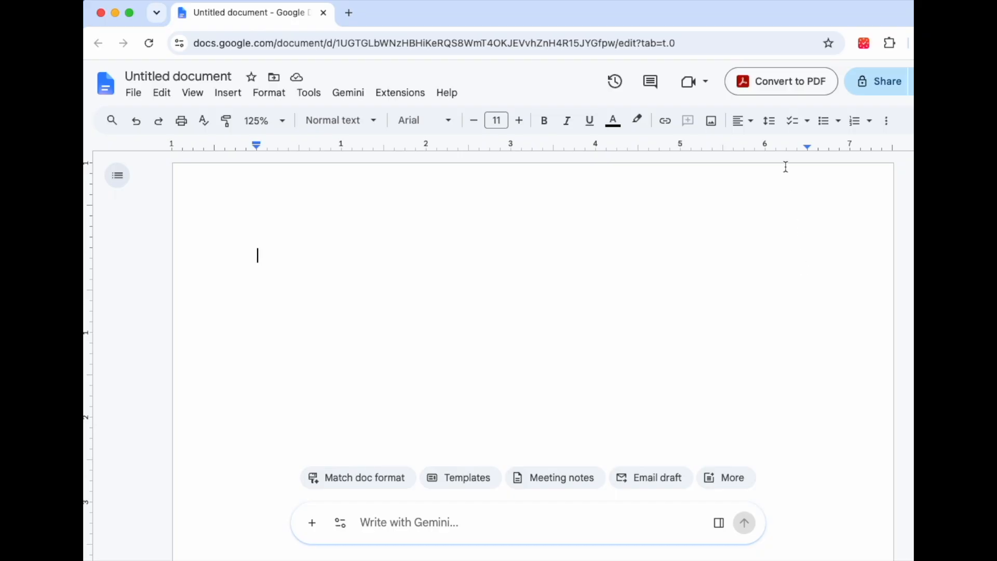
pyautogui.click(770, 121)
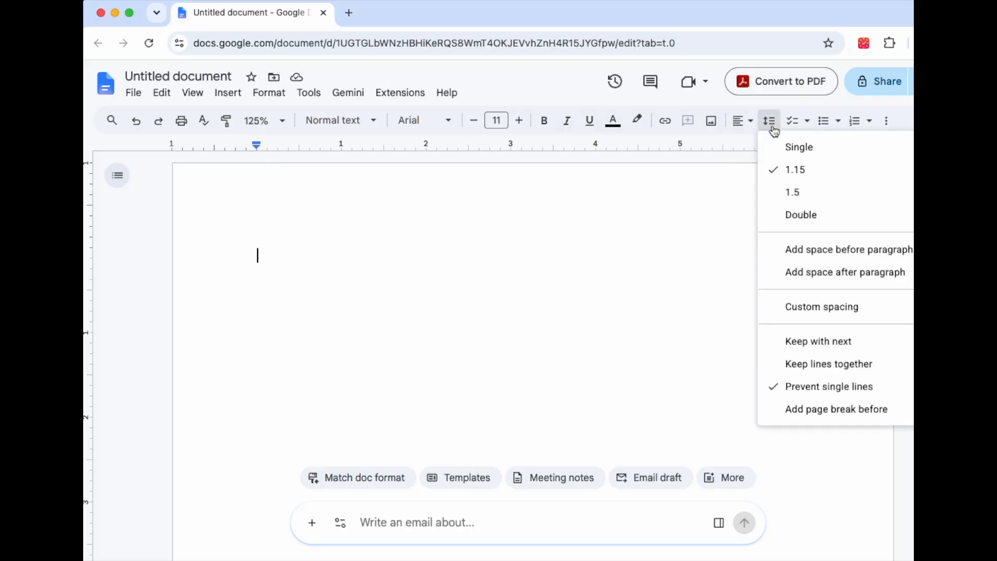
pyautogui.click(795, 216)
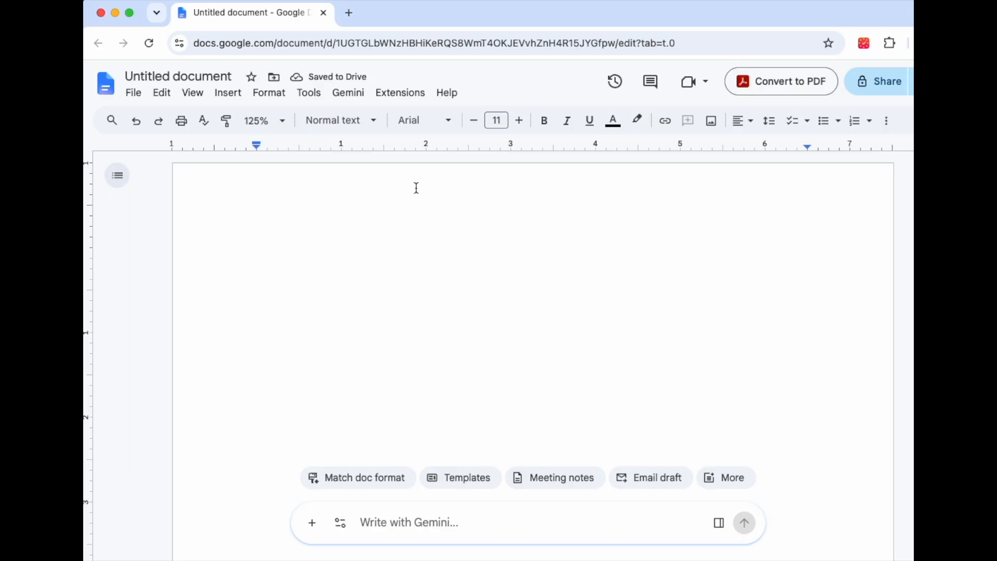
# - Set the document's text to Times New Roman at font size 12
pyautogui.click(423, 121)
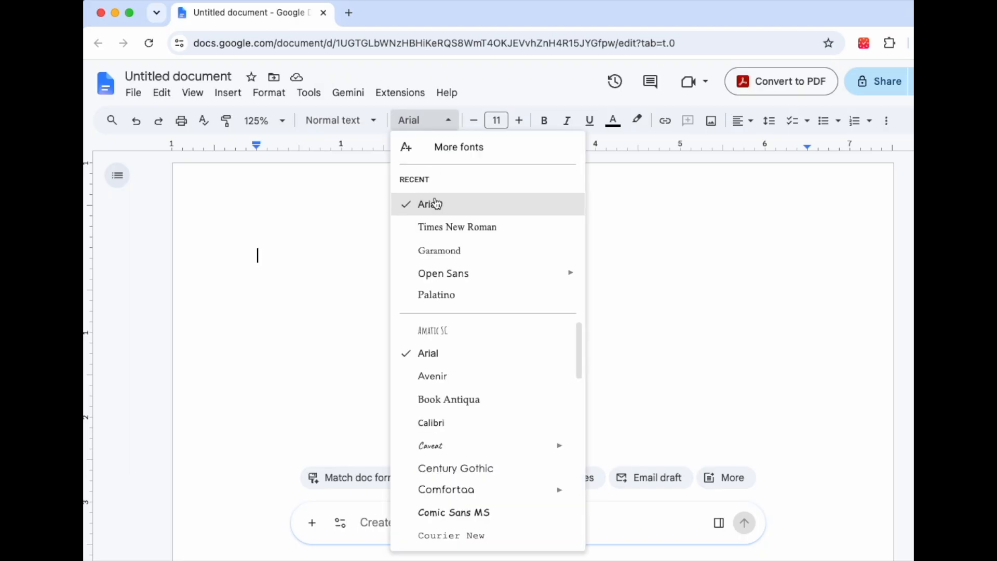
pyautogui.click(442, 228)
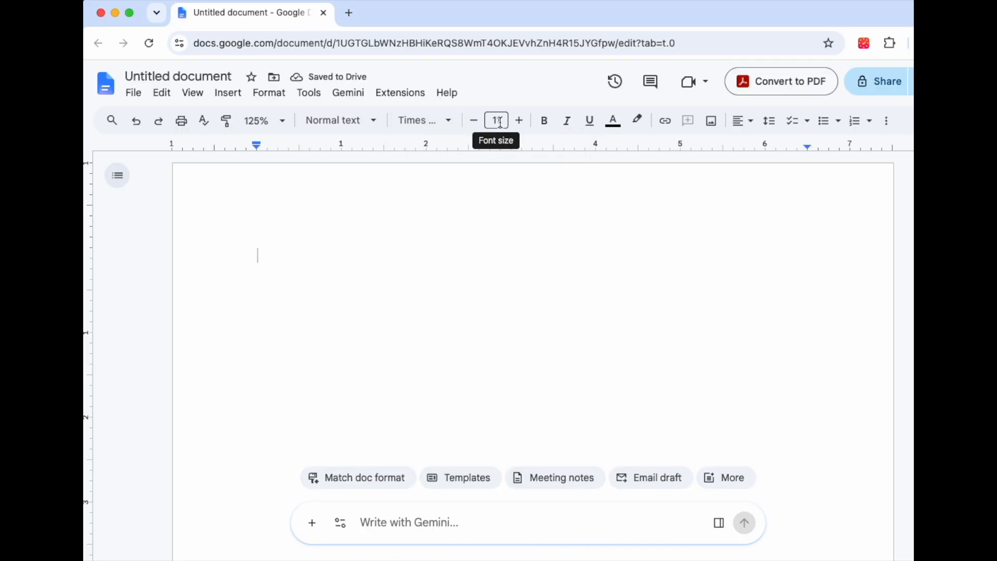
pyautogui.click(519, 121)
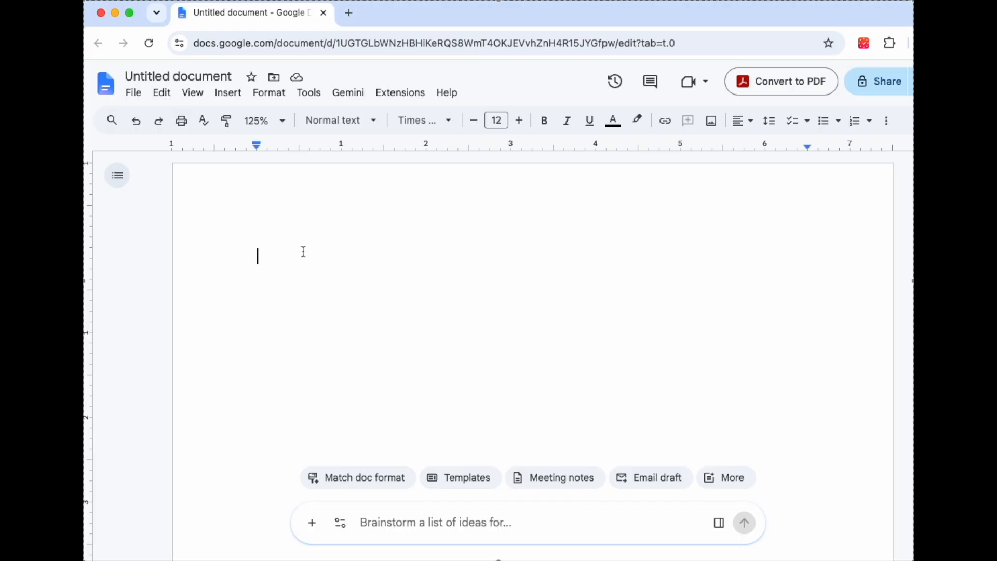
# - Add right-aligned page numbers to the header starting on the first page, preceded by the student's last name
pyautogui.click(229, 98)
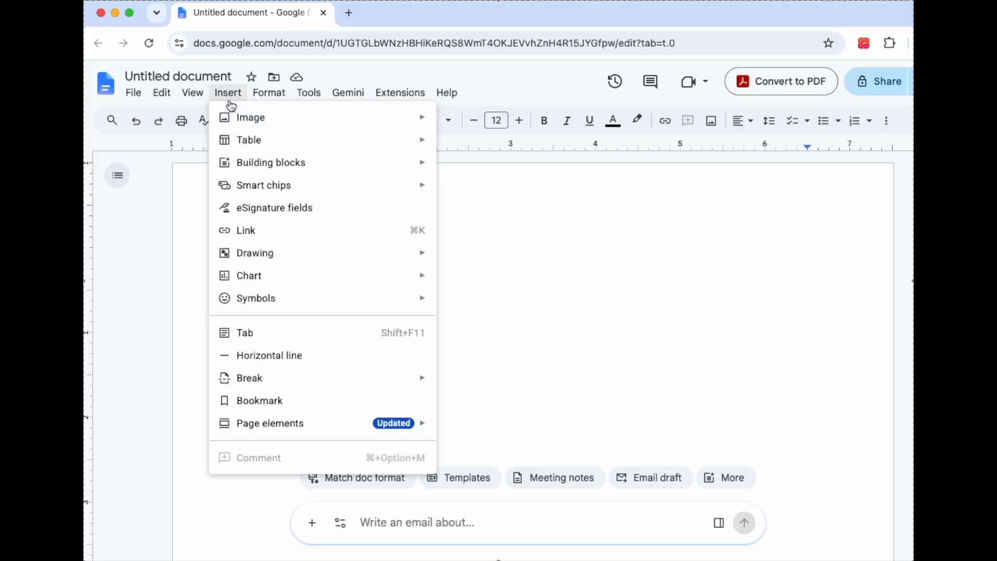
pyautogui.moveTo(264, 429)
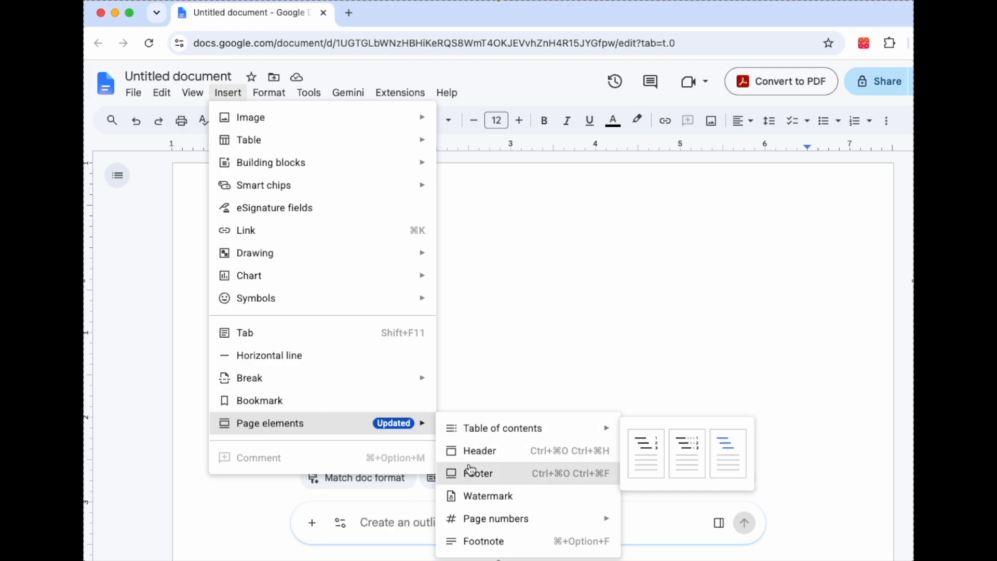
pyautogui.moveTo(474, 525)
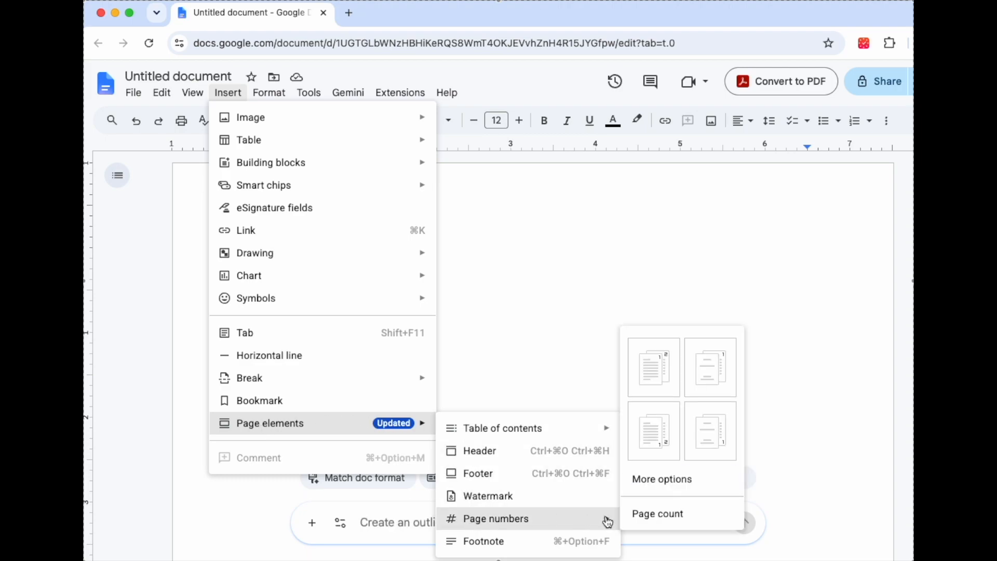
pyautogui.click(649, 373)
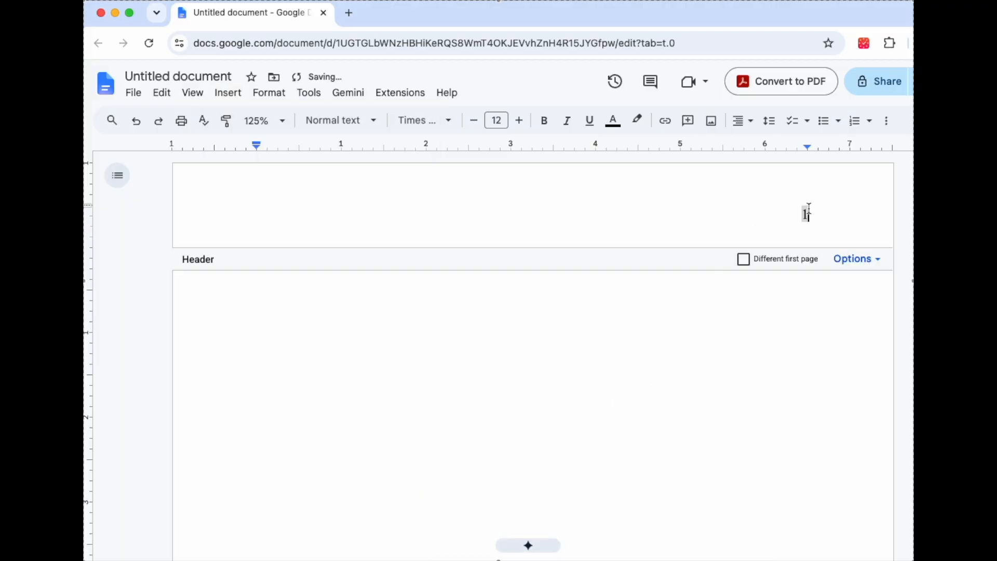
pyautogui.write('Chan')
pyautogui.click(566, 298)
pyautogui.doubleClick(566, 298)
pyautogui.click(566, 292)
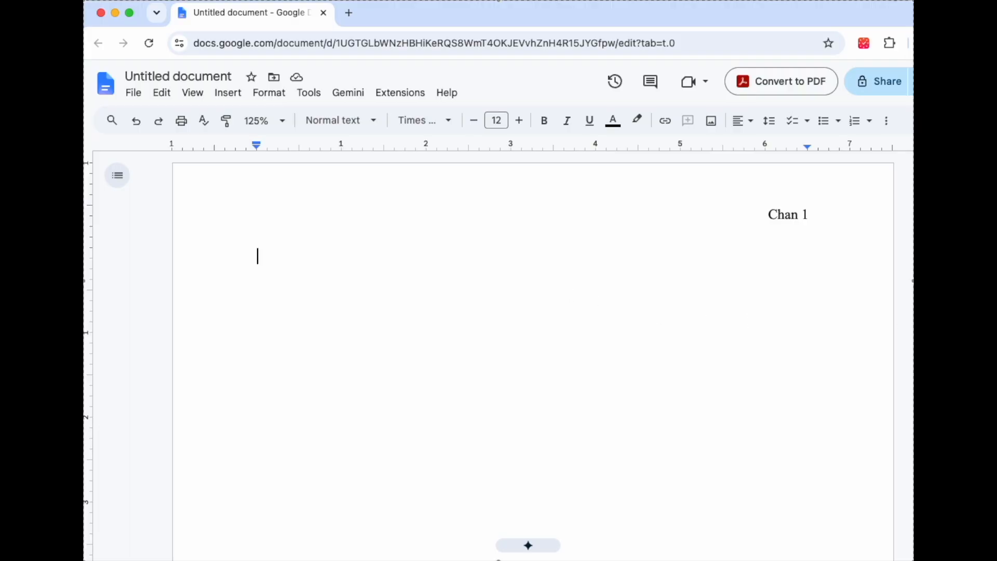
# - Enter the heading on separate lines: student's full name, professor's title and name, course IGS 101, and date 26 September 2026
pyautogui.write('Jackie Chan')
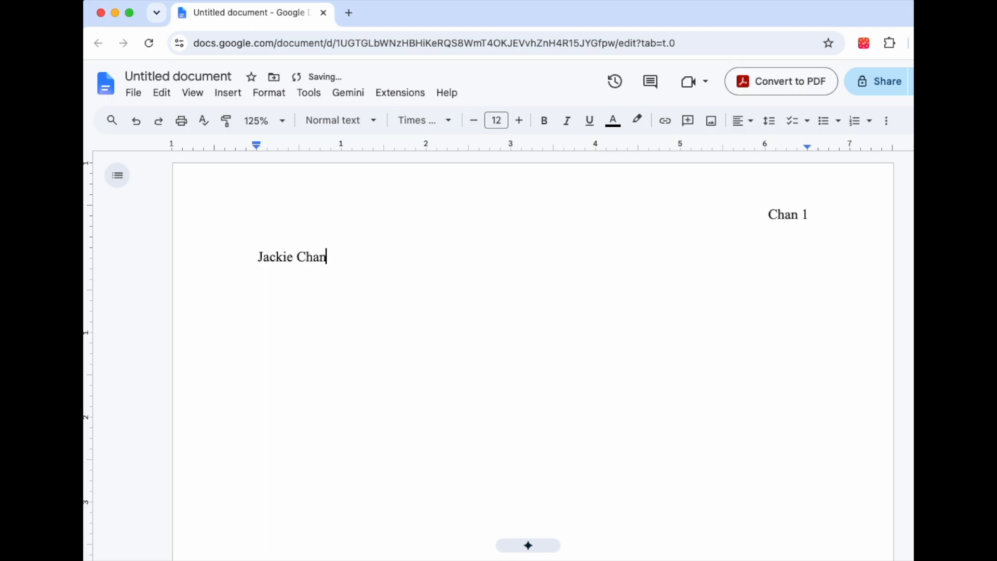
pyautogui.press('Return')
pyautogui.write('Professor Ramos')
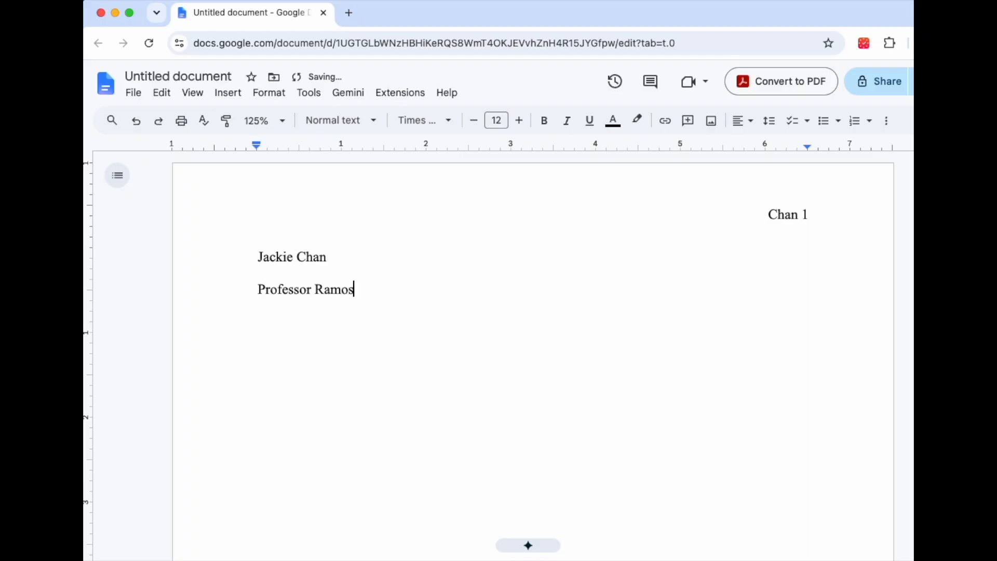
pyautogui.press('Return')
pyautogui.write('IGS 101')
pyautogui.press('Return')
pyautogui.write('26 ')
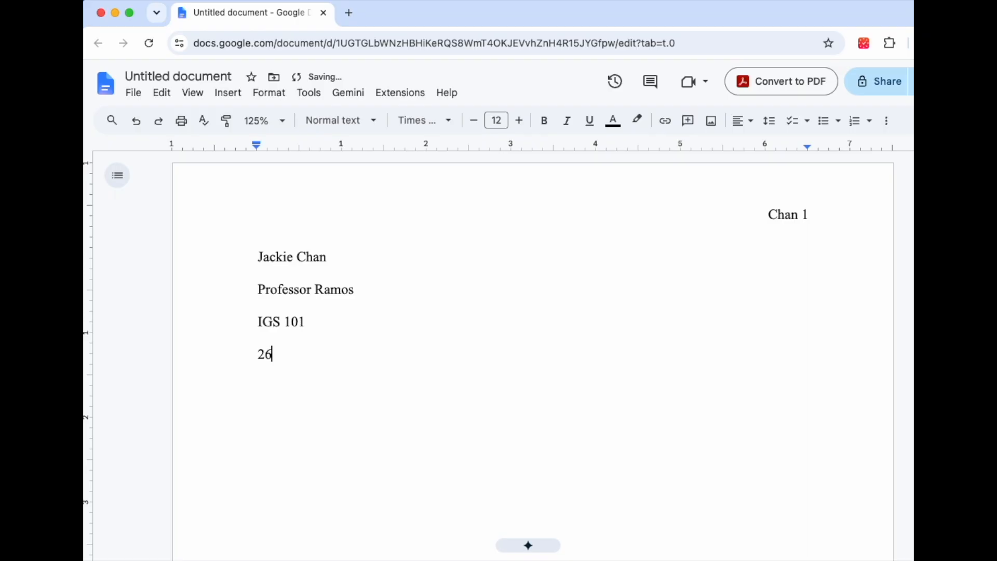
pyautogui.write('September')
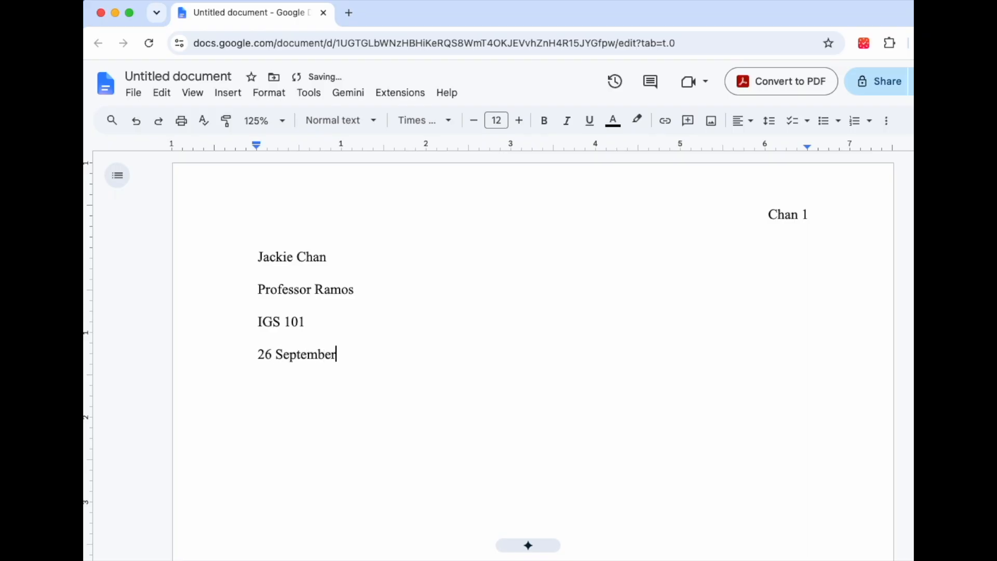
pyautogui.write(' 2026')
pyautogui.press('Return')
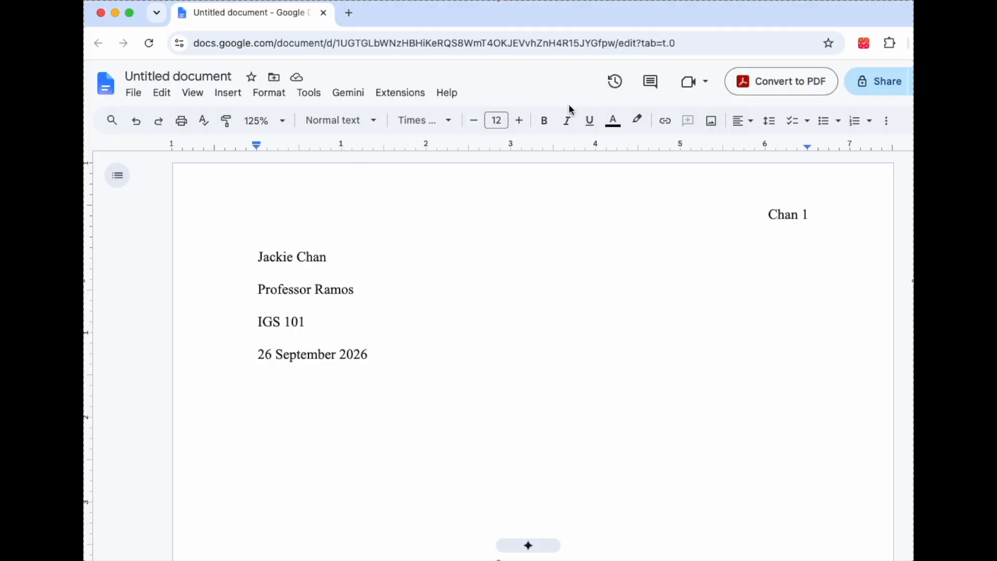
# - Add the centered title "A Sociological Critique of How to Win Friends and Influence People" below the date
pyautogui.click(743, 122)
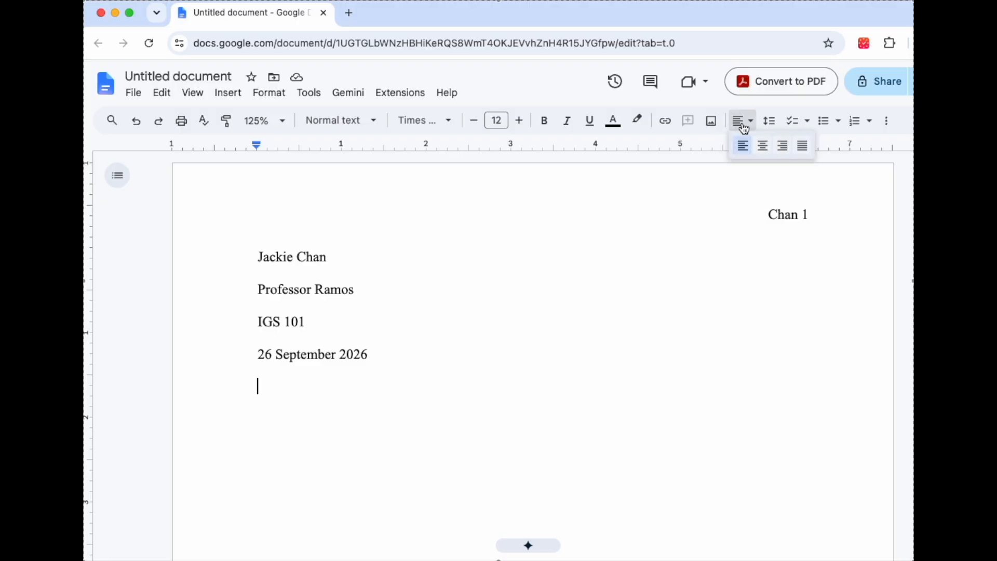
pyautogui.click(767, 149)
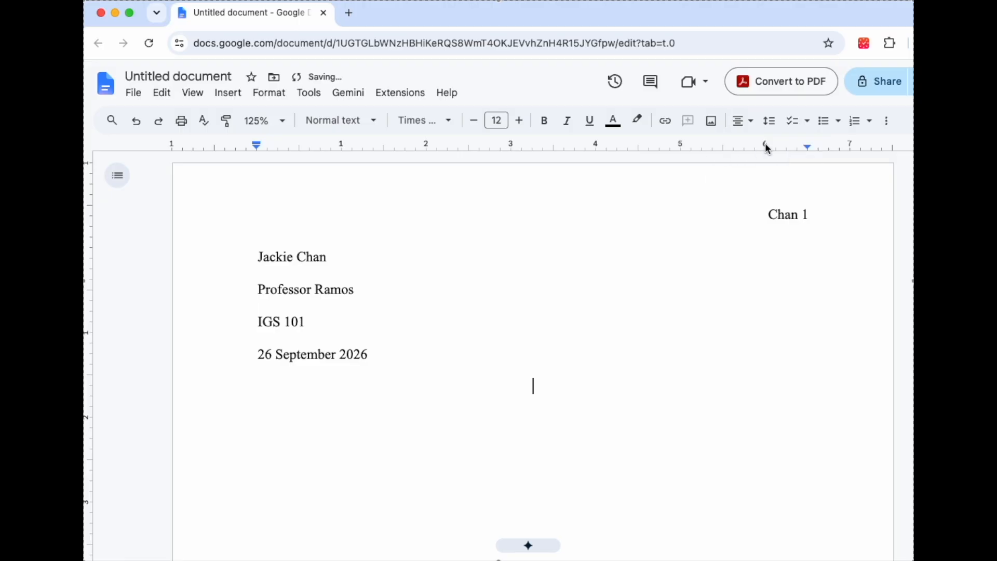
pyautogui.write('A Sociological Critique of ')
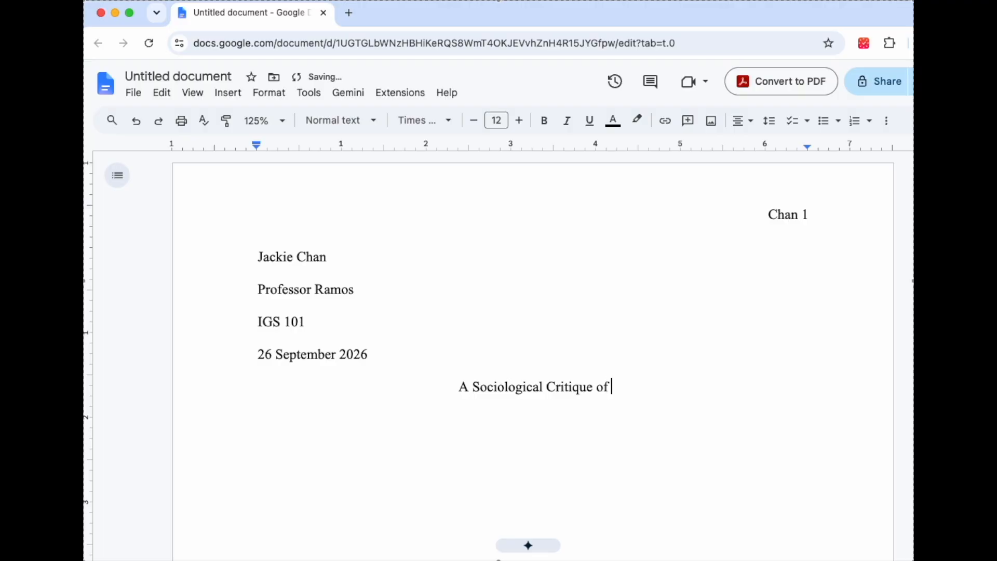
pyautogui.write('How to')
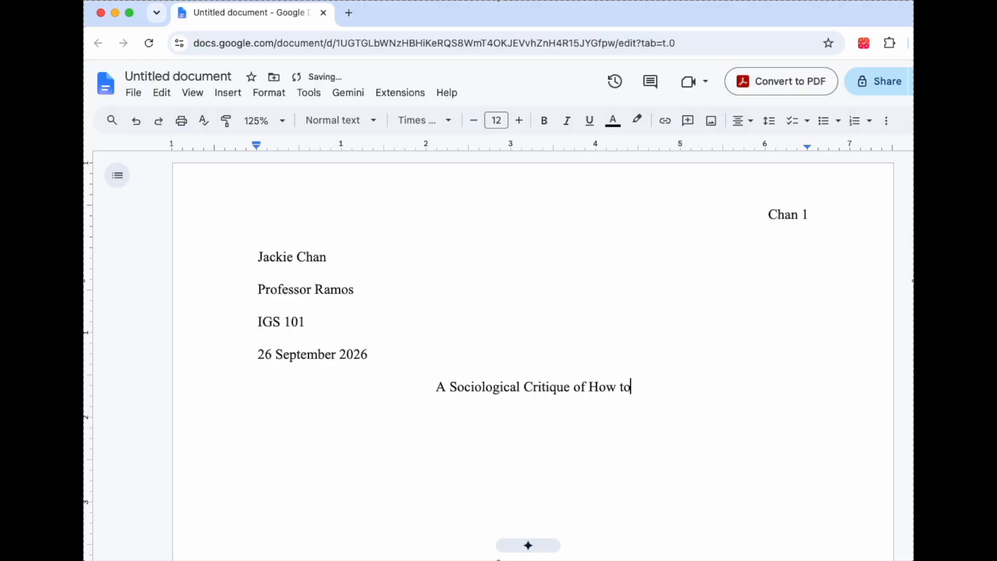
pyautogui.write(' Win Frie')
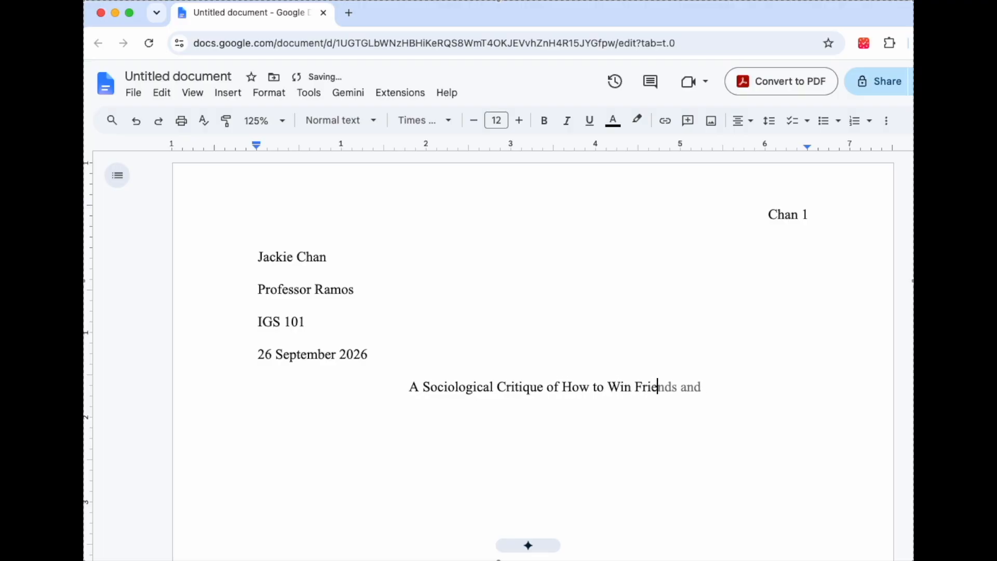
pyautogui.write('nds and ')
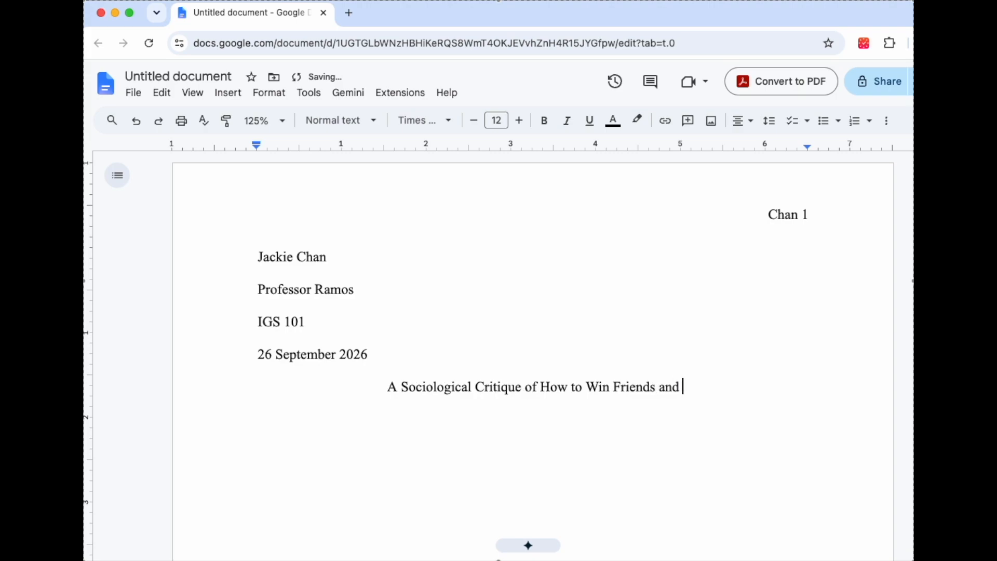
pyautogui.write('Influence')
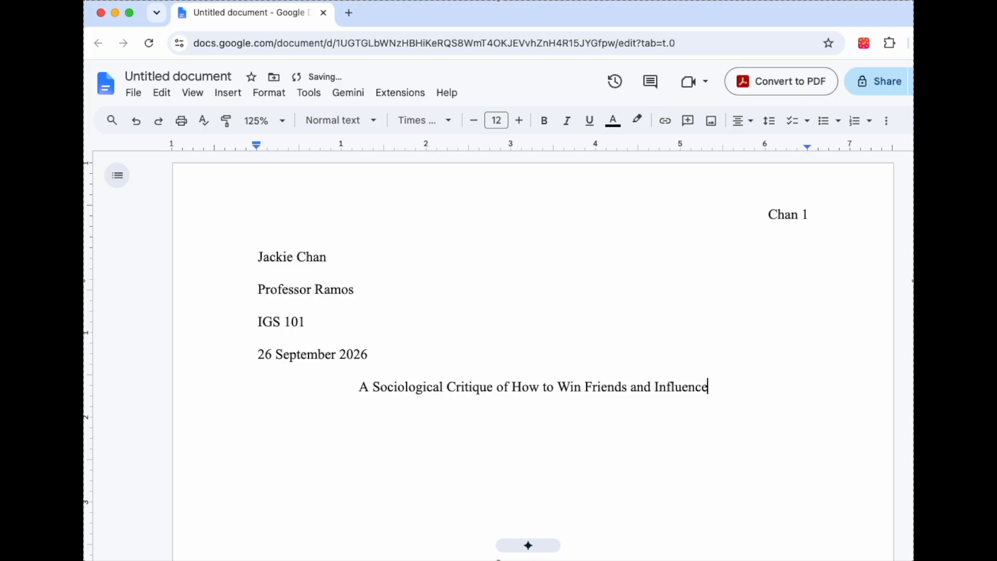
pyautogui.write(' People')
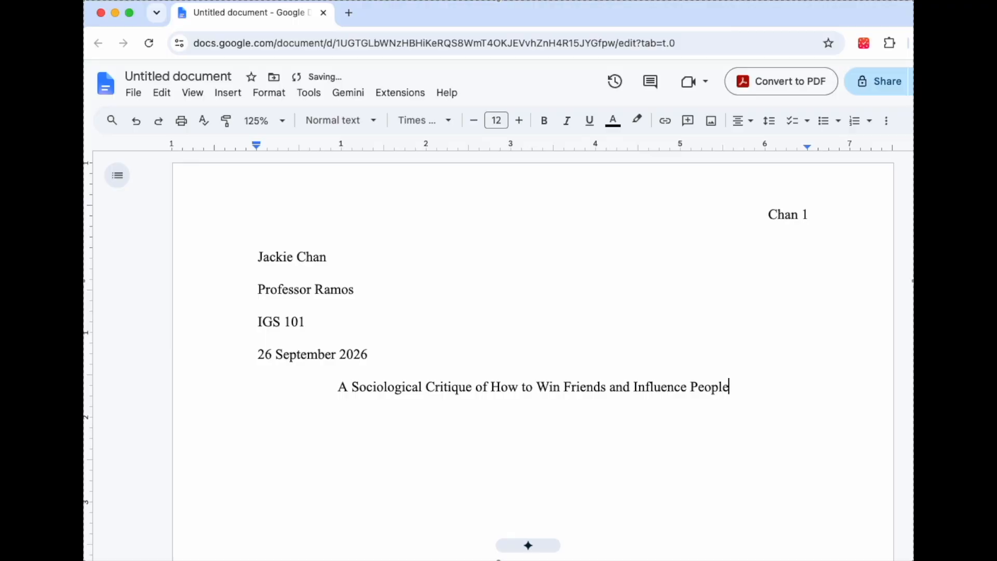
# - Italicize the book name "How to Win Friends and Influence People" in the paper's title
pyautogui.moveTo(492, 387); pyautogui.dragTo(731, 386)
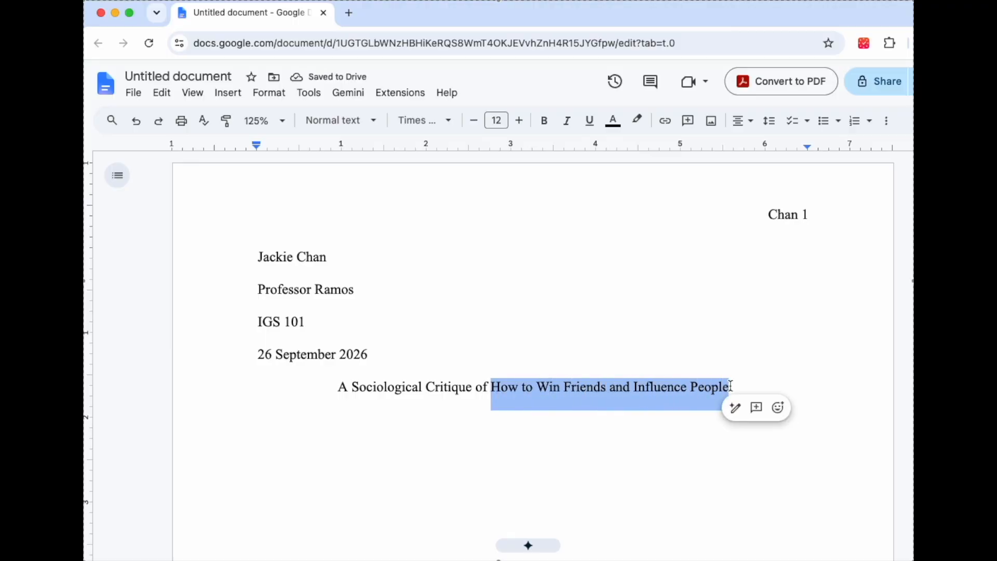
pyautogui.click(567, 125)
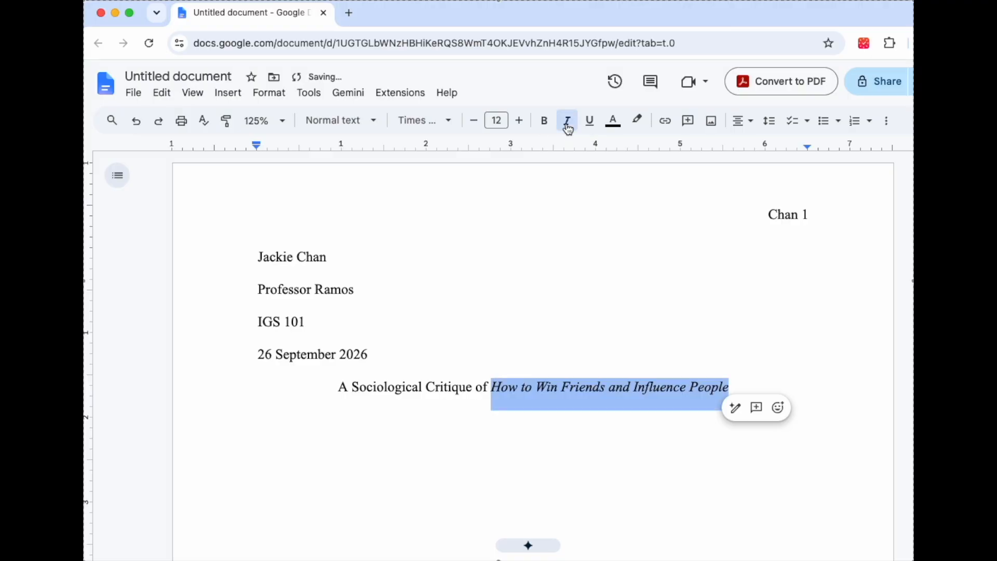
pyautogui.click(743, 383)
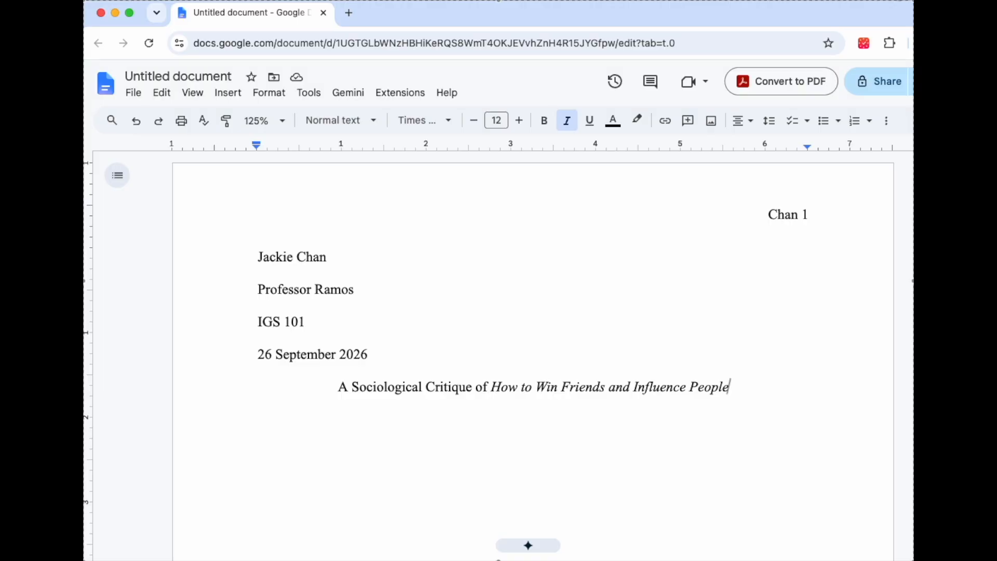
# - Paste the copied essay body below the title and remove the blank line between them
pyautogui.press('super+v')
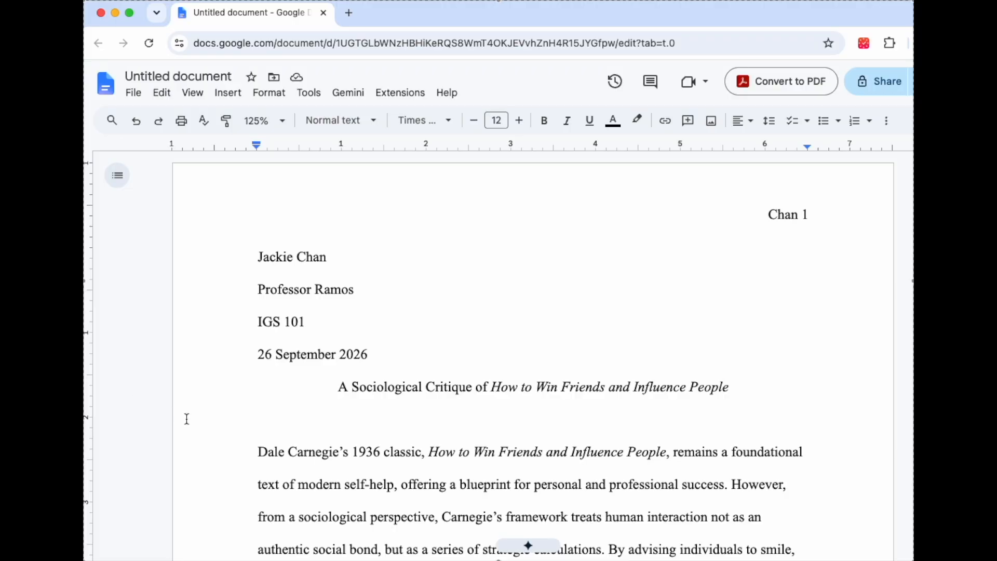
pyautogui.click(262, 423)
pyautogui.press('BackSpace')
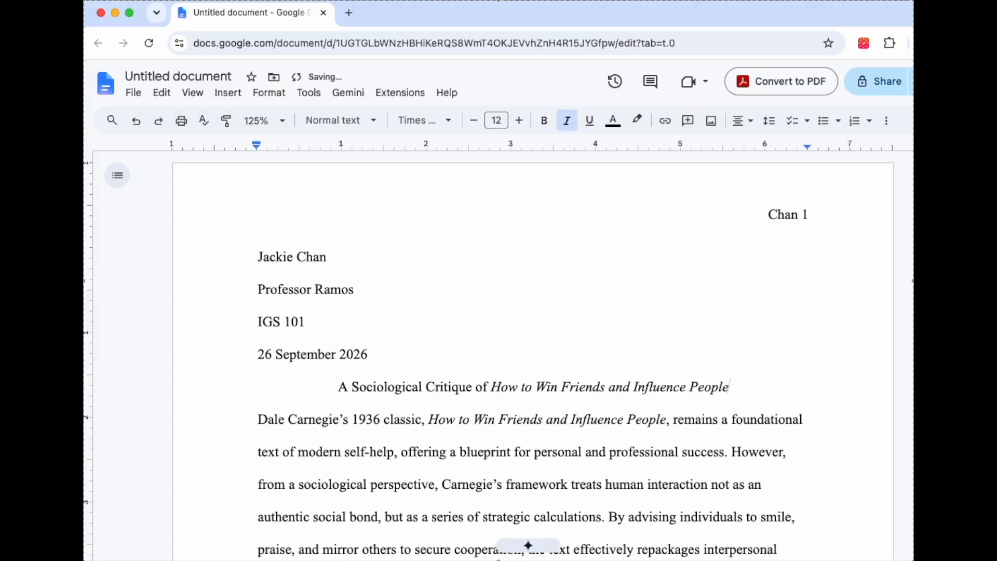
# - Indent the first line of the opening body paragraph by half an inch
pyautogui.click(257, 419)
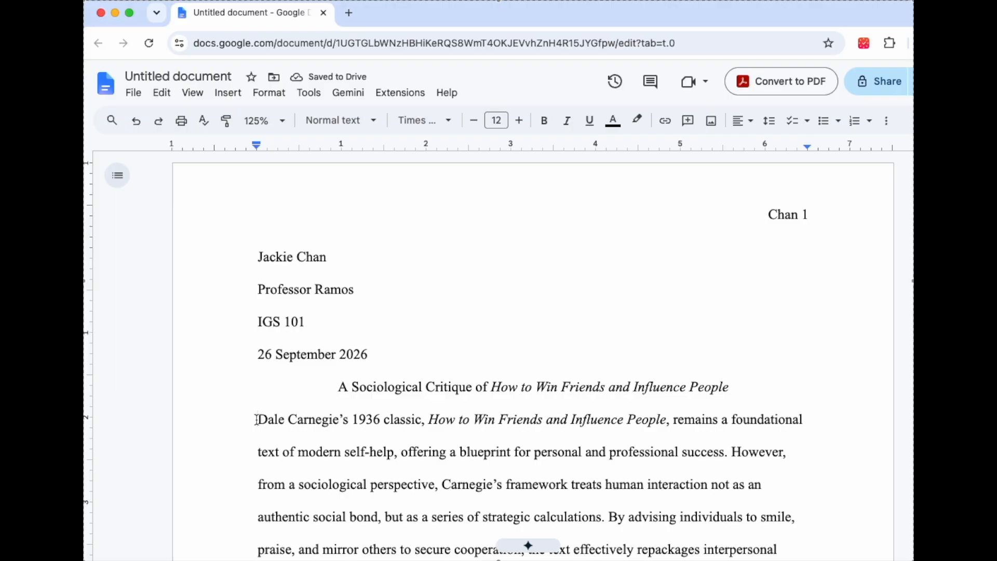
pyautogui.press('Tab')
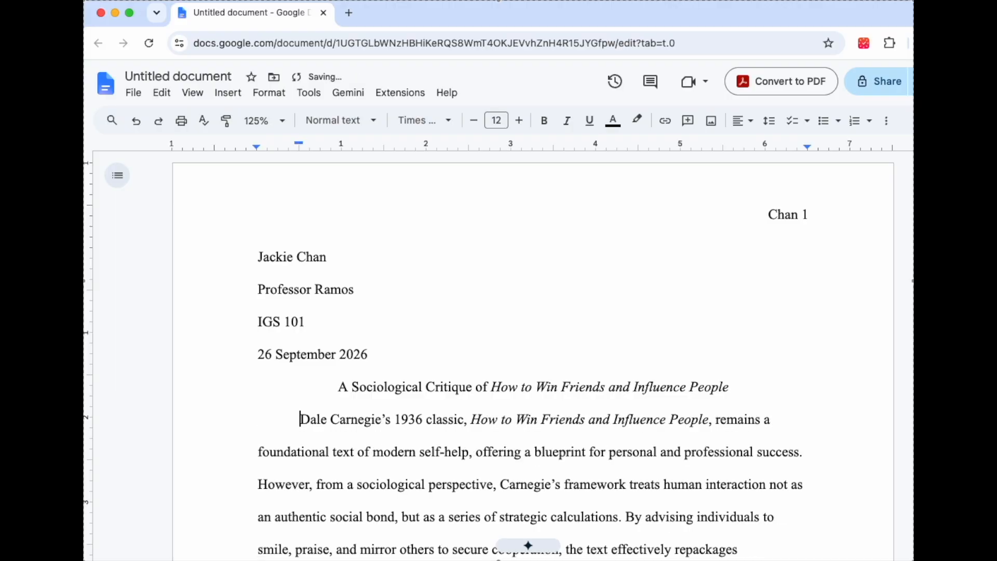
# - Remove the blank line above the second body paragraph and indent that paragraph's first line by half an inch
pyautogui.scroll(-6, 264, 440)
pyautogui.click(258, 354)
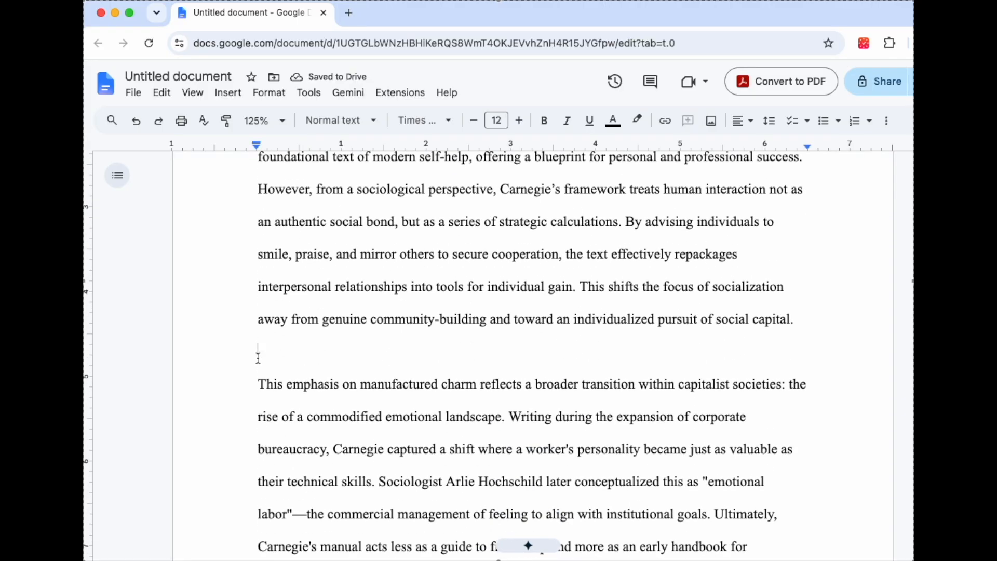
pyautogui.press('BackSpace')
pyautogui.click(258, 358)
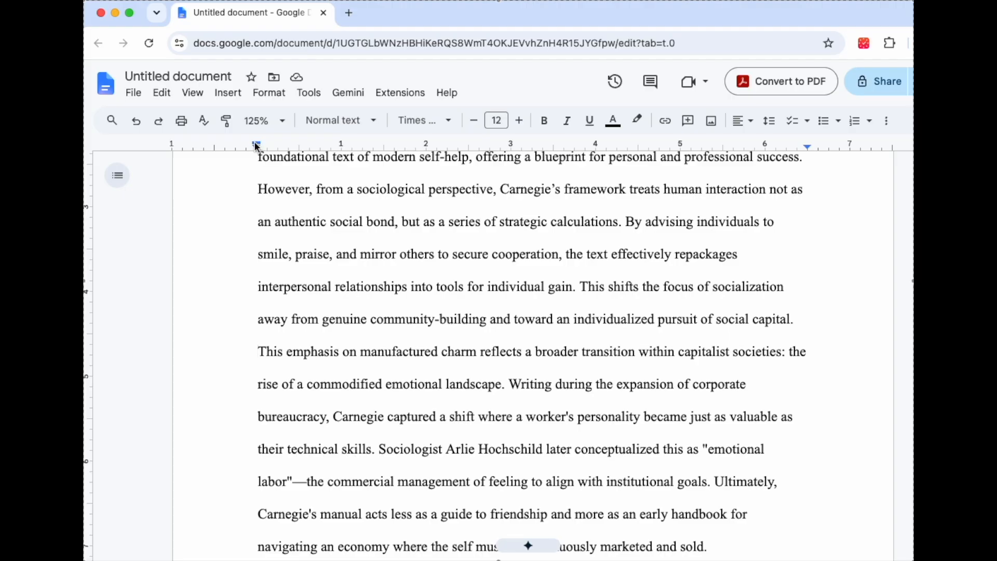
pyautogui.moveTo(258, 146); pyautogui.dragTo(298, 145)
pyautogui.scroll(2, 314, 266)
pyautogui.scroll(-5, 313, 265)
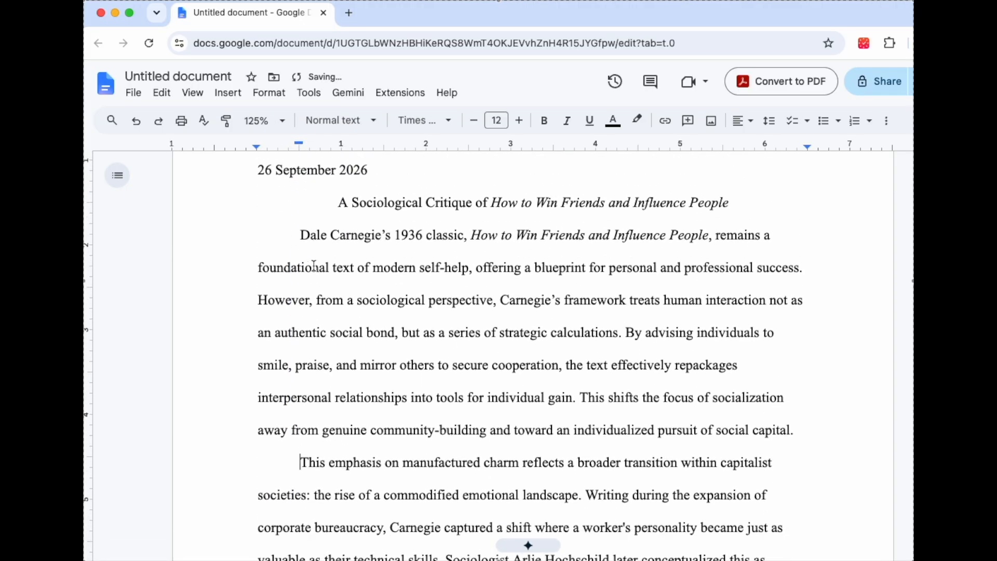